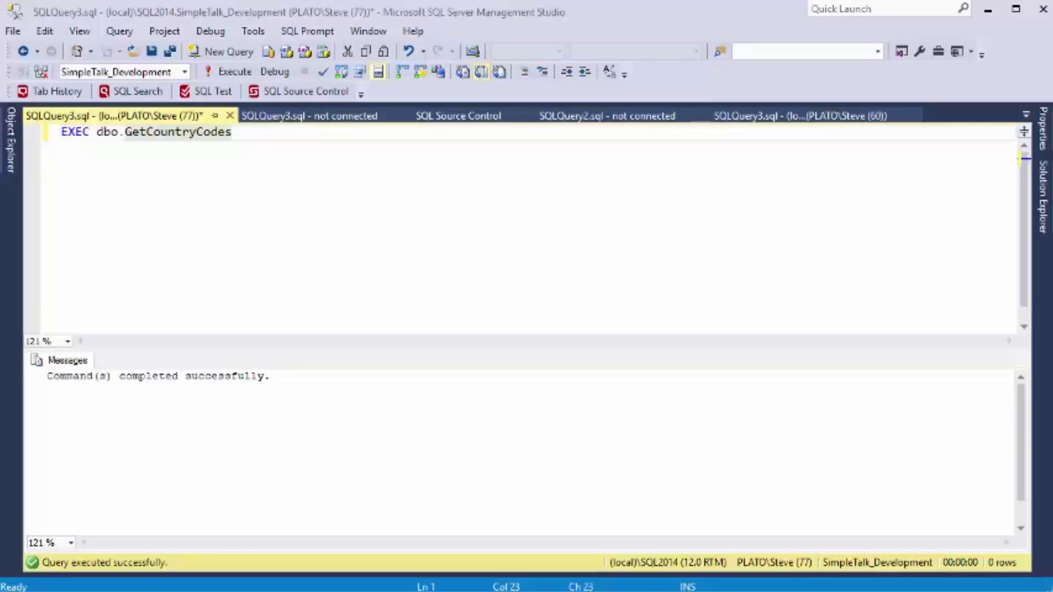
Preview the dbo.GetCountryCodes definition, then script it as ALTER into a new query tab
left_click(253, 154)
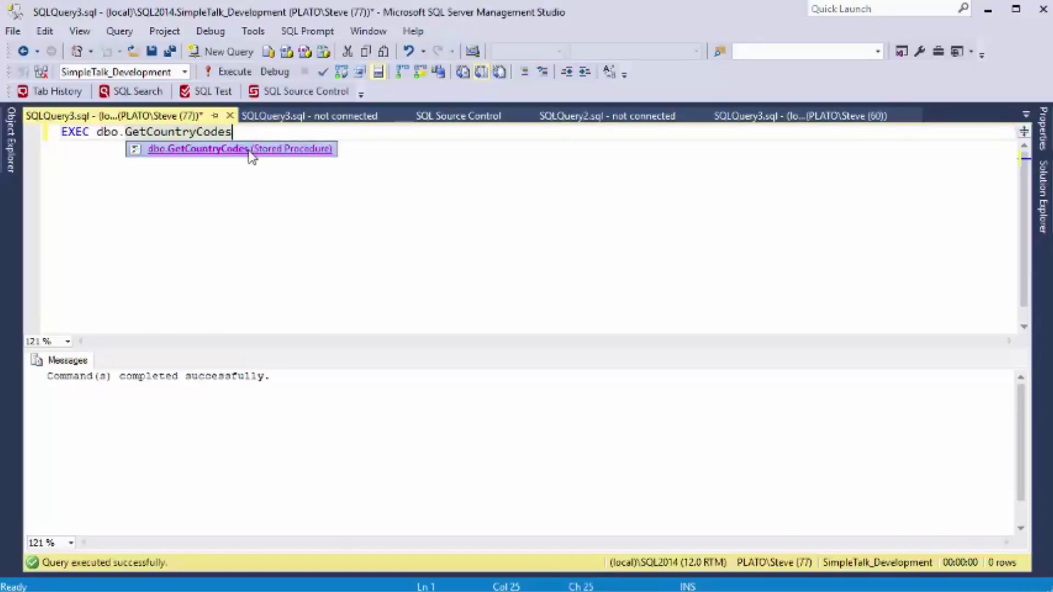
left_click(251, 157)
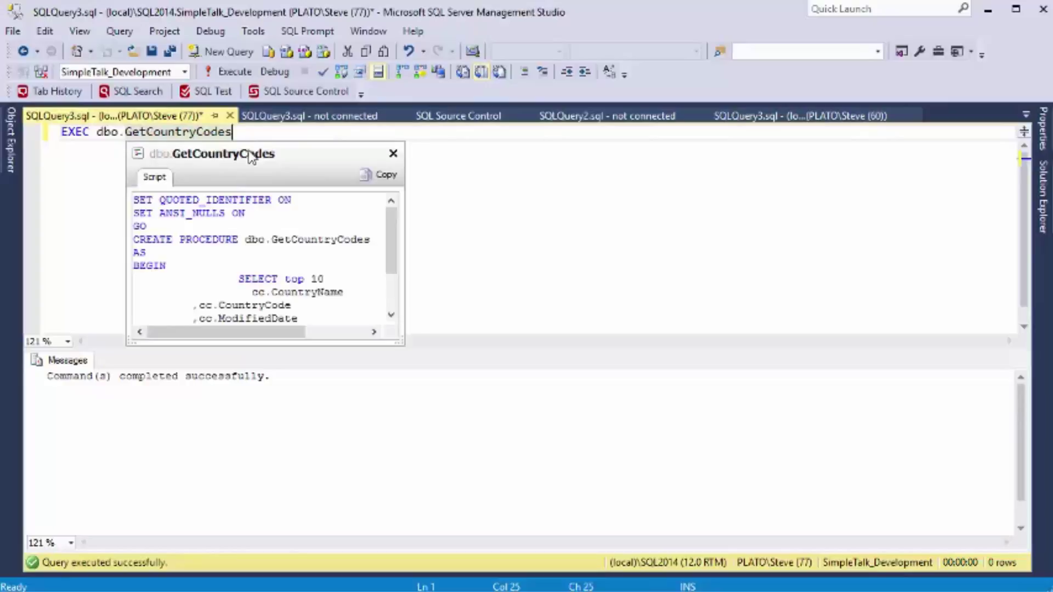
mouse_move(386, 249)
left_mouse_down()
mouse_move(414, 301)
mouse_move(393, 154)
left_mouse_up()
left_click_drag(403, 352, 566, 430)
left_click(554, 155)
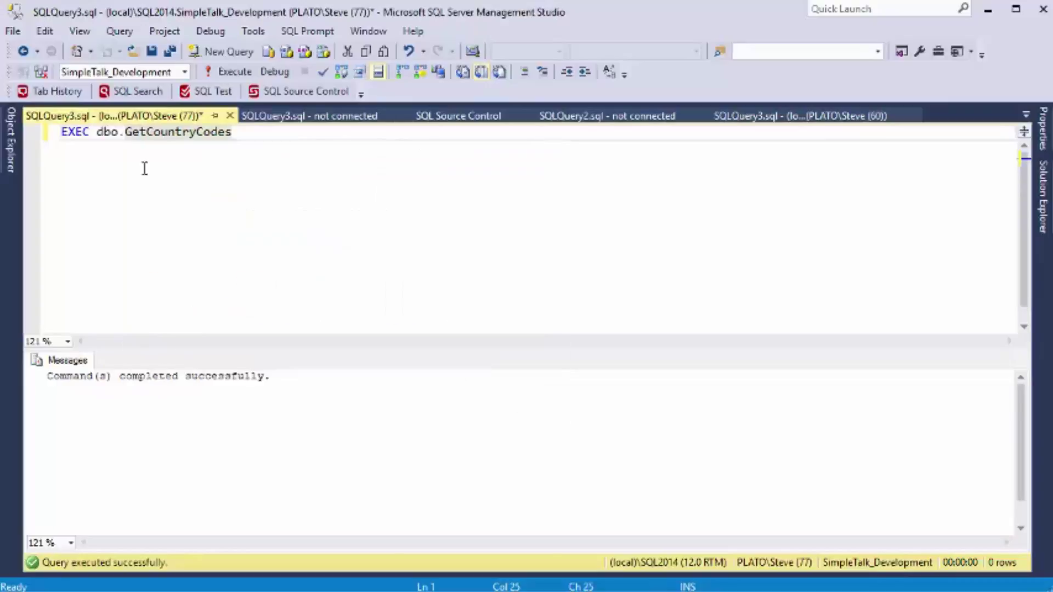
right_click(175, 132)
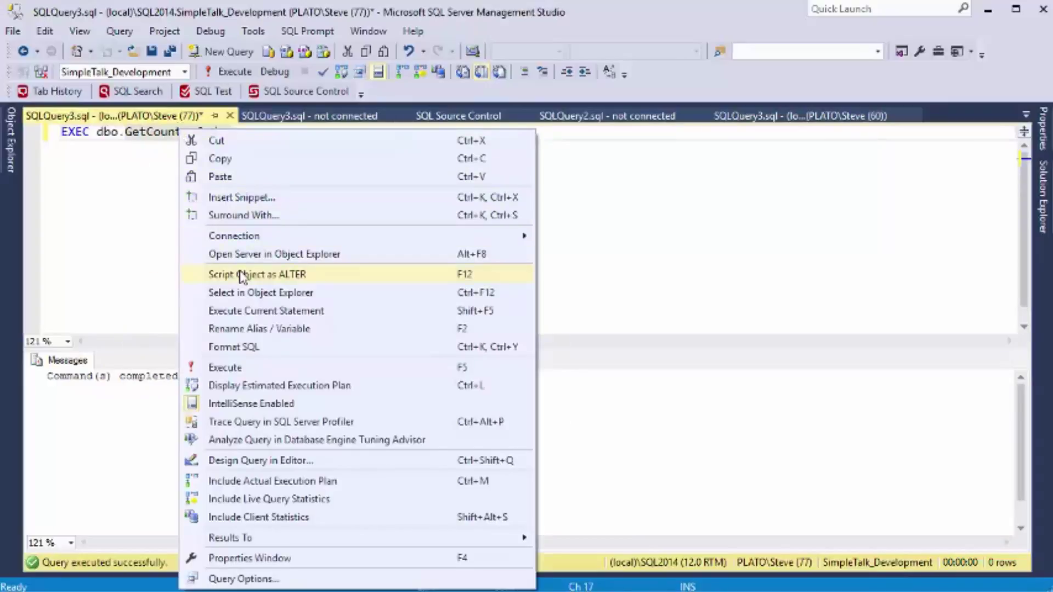
left_click(274, 276)
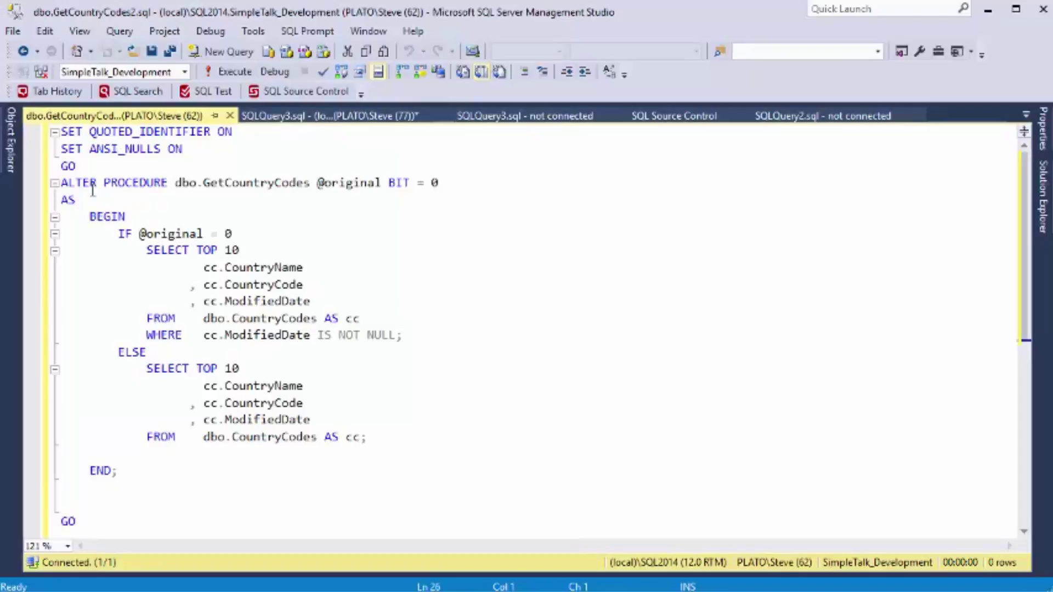
Delete 'NOT' from the first branch's WHERE line so the condition reads IS NULL
left_click(190, 267)
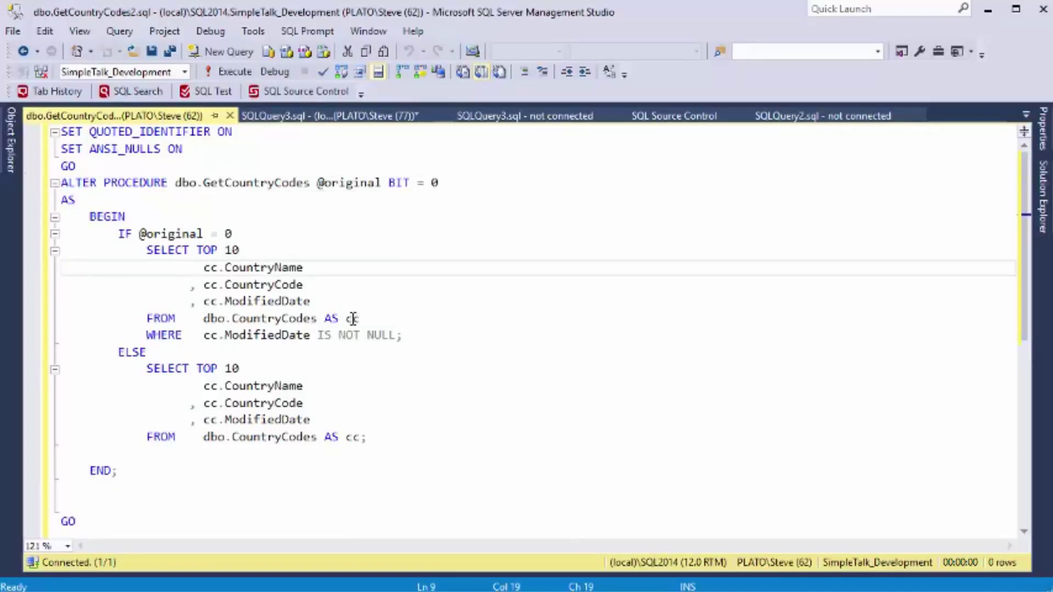
left_click(366, 335)
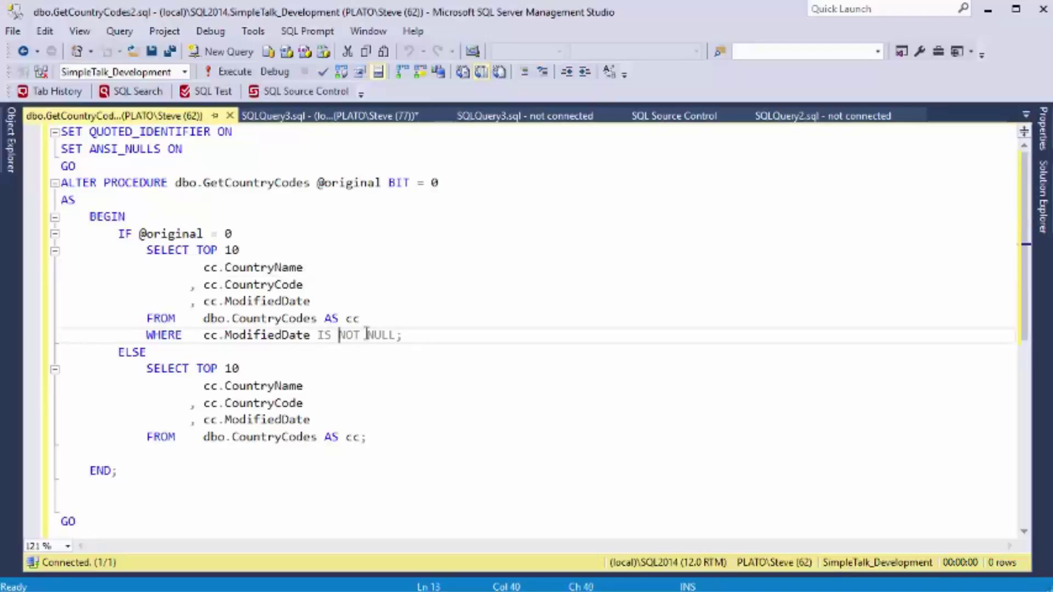
key("BackSpace")
key("BackSpace")
key("BackSpace")
key("BackSpace")
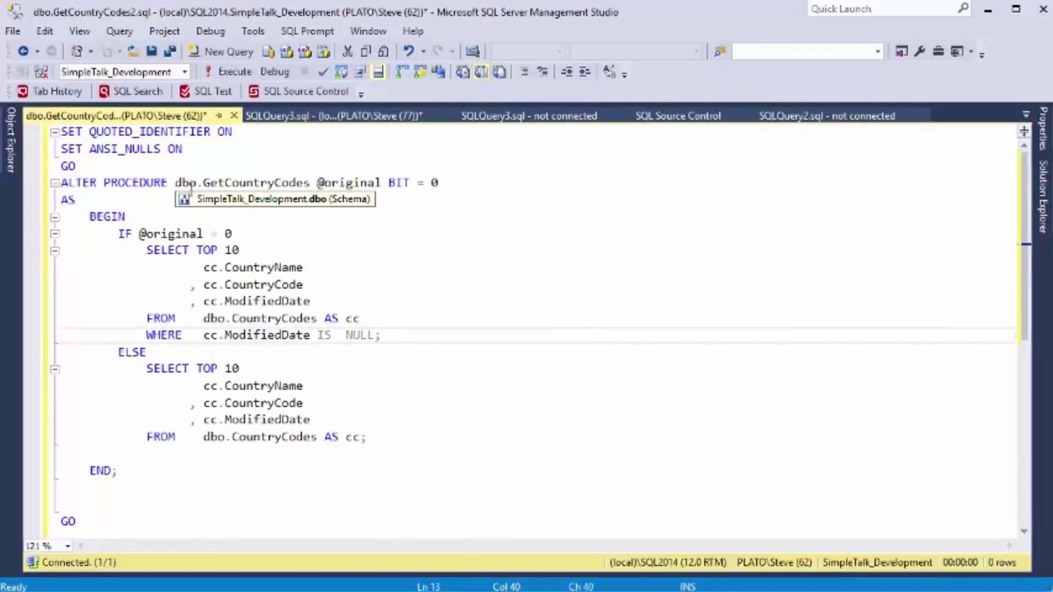
Switch back to the SQLQuery3.sql tab holding the EXEC dbo.GetCountryCodes call
left_click(346, 116)
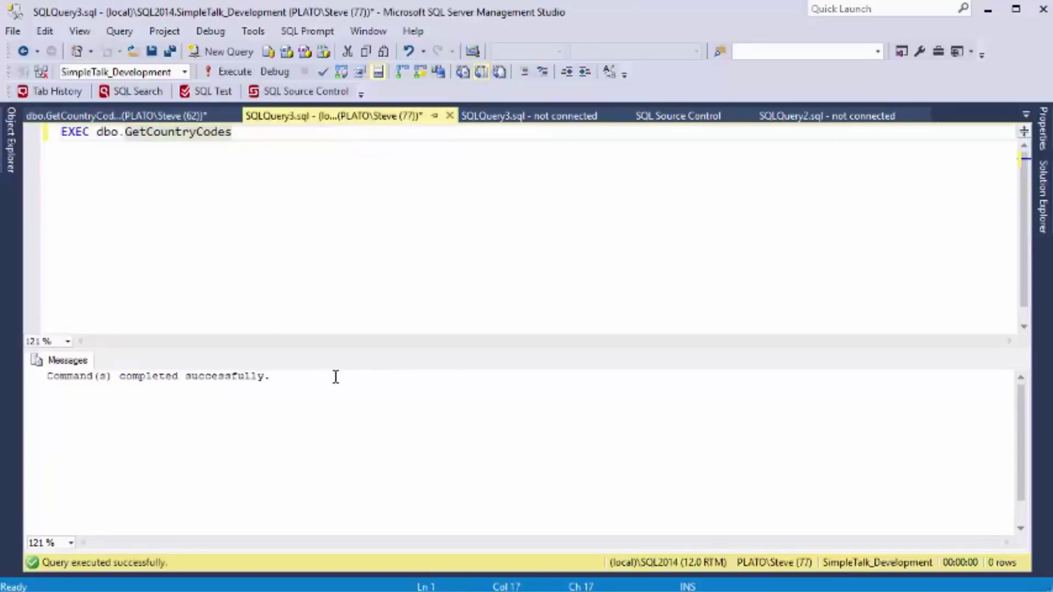